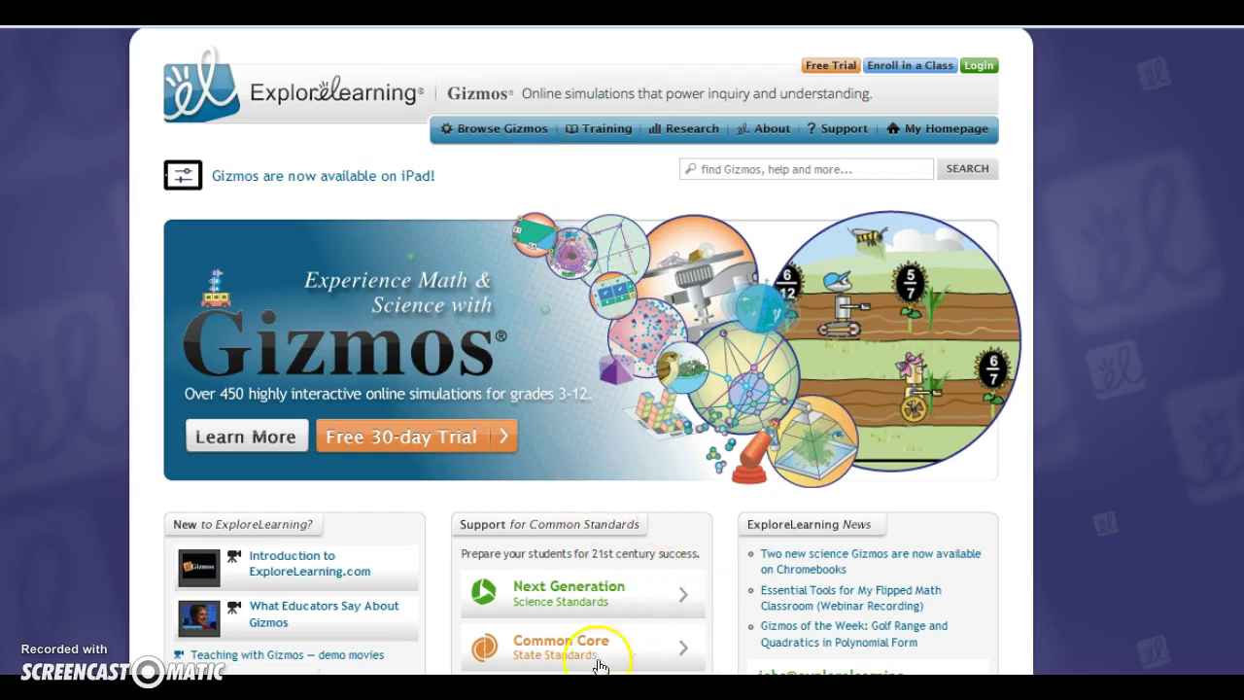
# Step: Go from the ExploreLearning home page toward the Browse Gizmos catalog
pyautogui.click(727, 651)
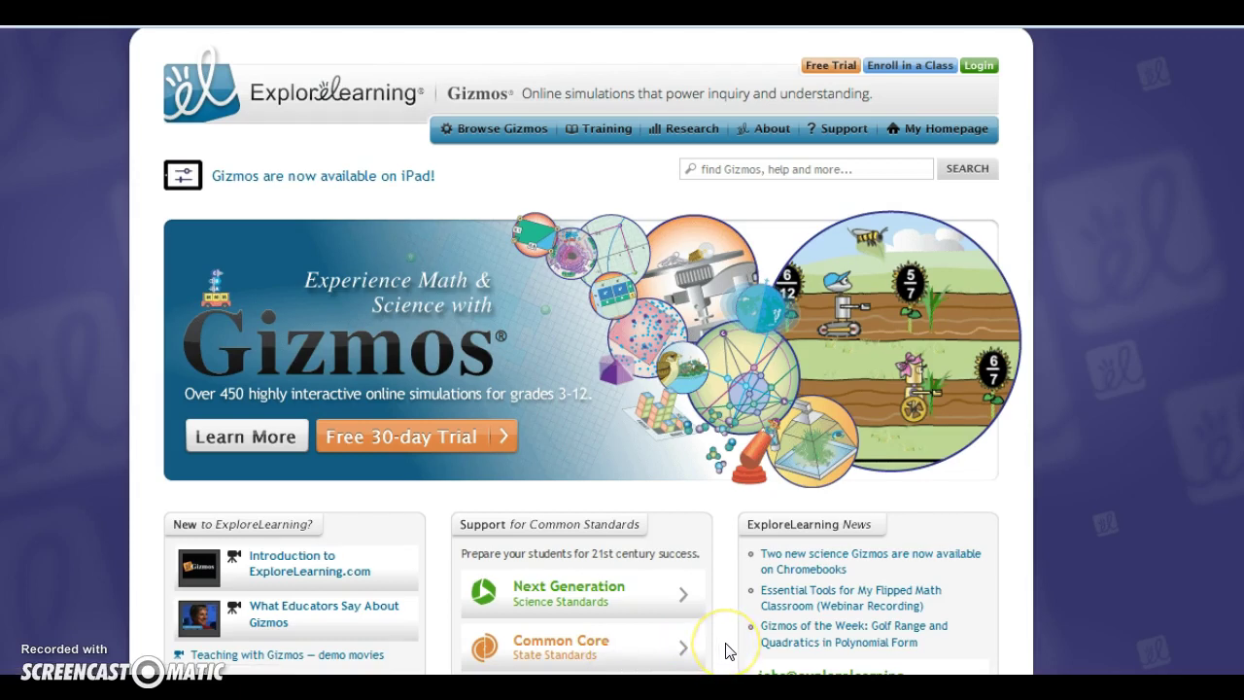
pyautogui.click(722, 572)
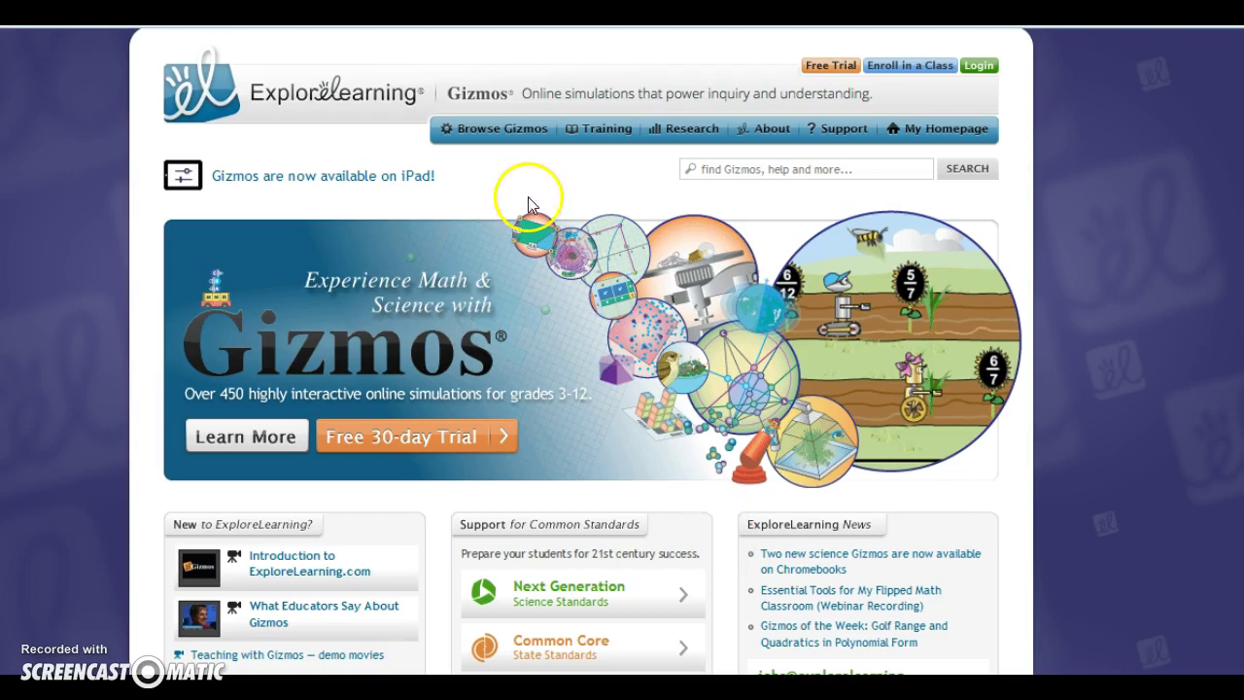
# Step: Open the Gizmos catalog, expand Gizmos by Grade & Topic, and view the grade lists
pyautogui.click(520, 139)
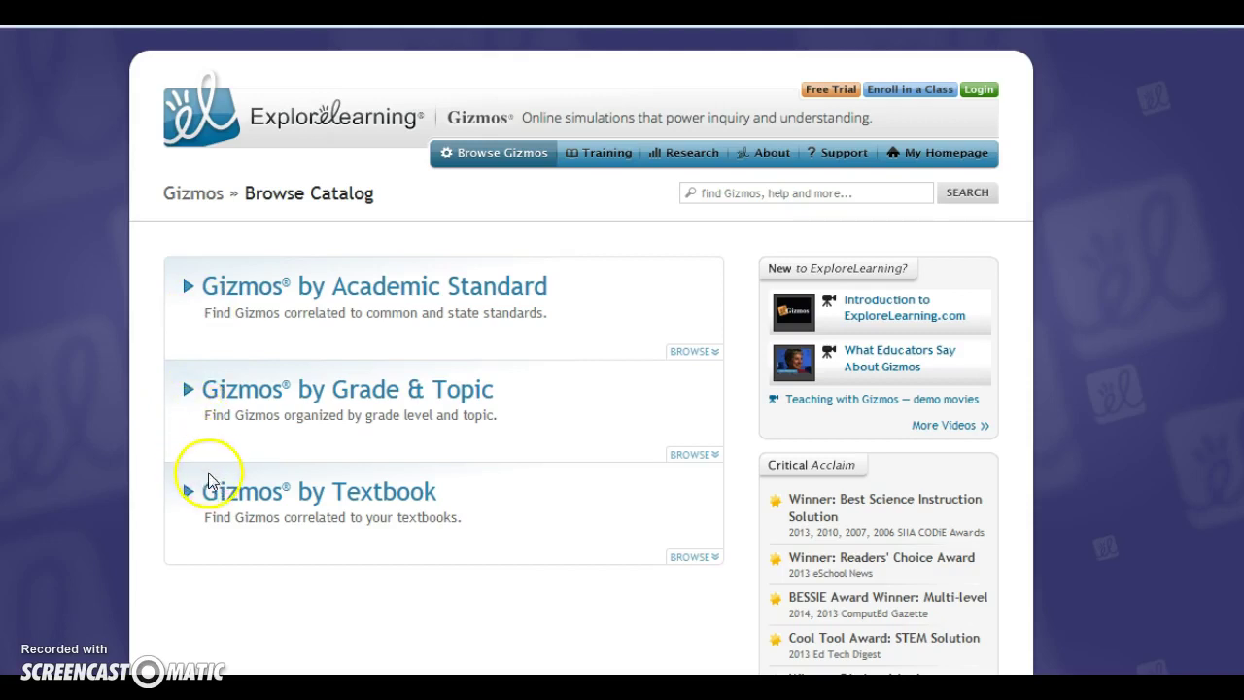
pyautogui.click(225, 401)
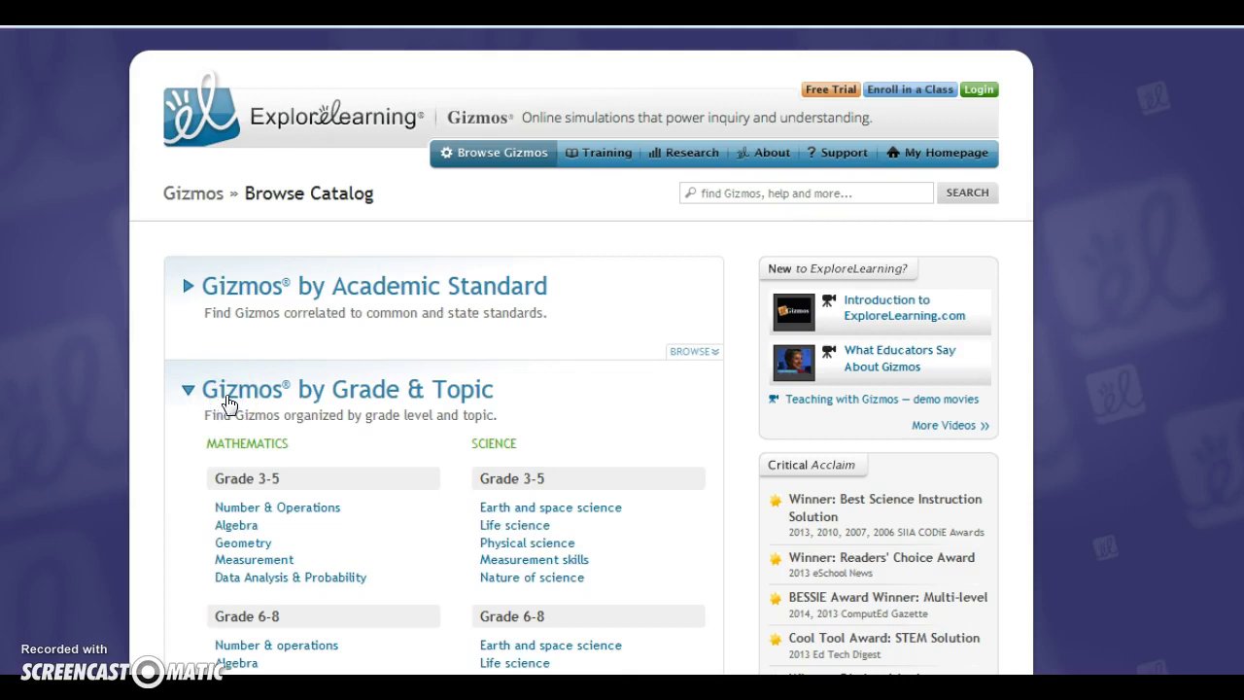
pyautogui.scroll(-2, 641, 409)
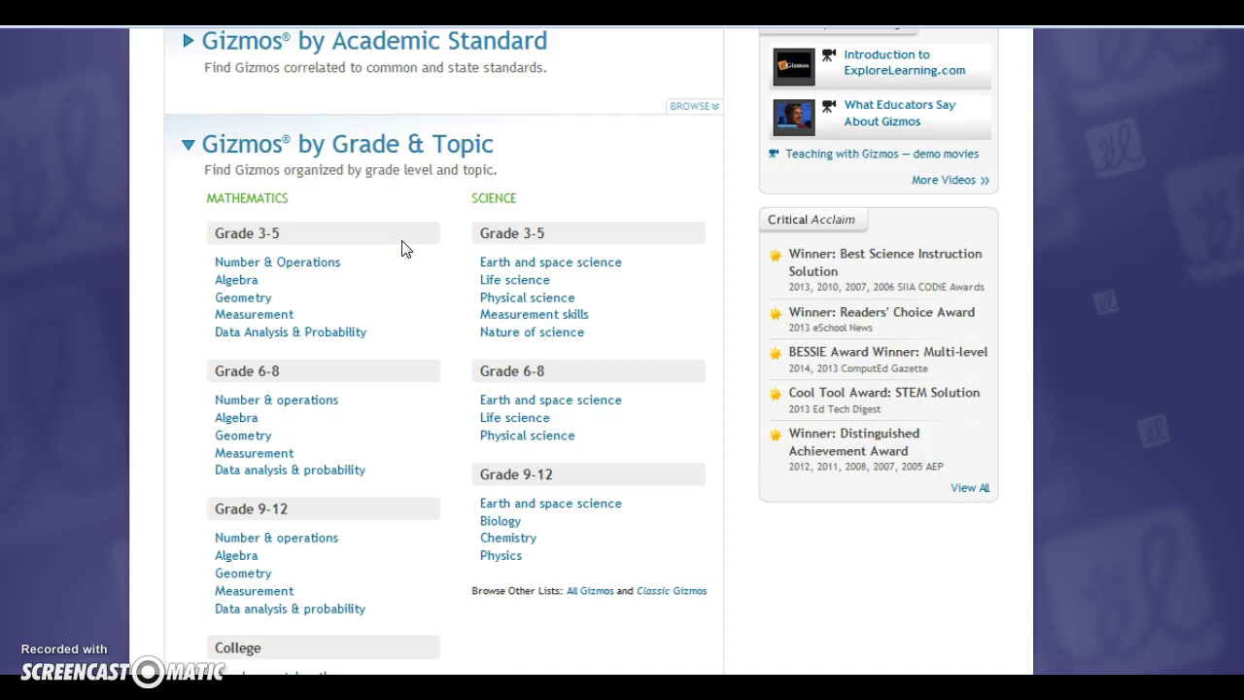
# Step: Open Grade 3-5 Number & Operations > Whole numbers and expand the Cannonball Clowns description
pyautogui.click(328, 264)
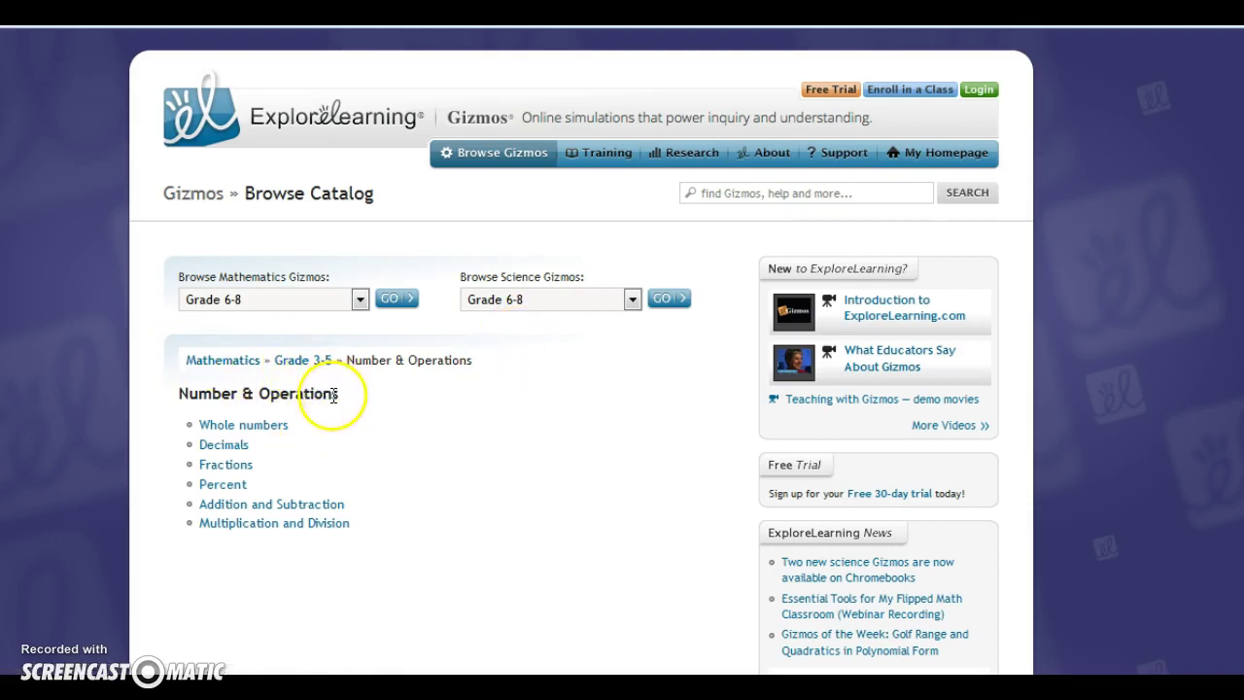
pyautogui.click(278, 437)
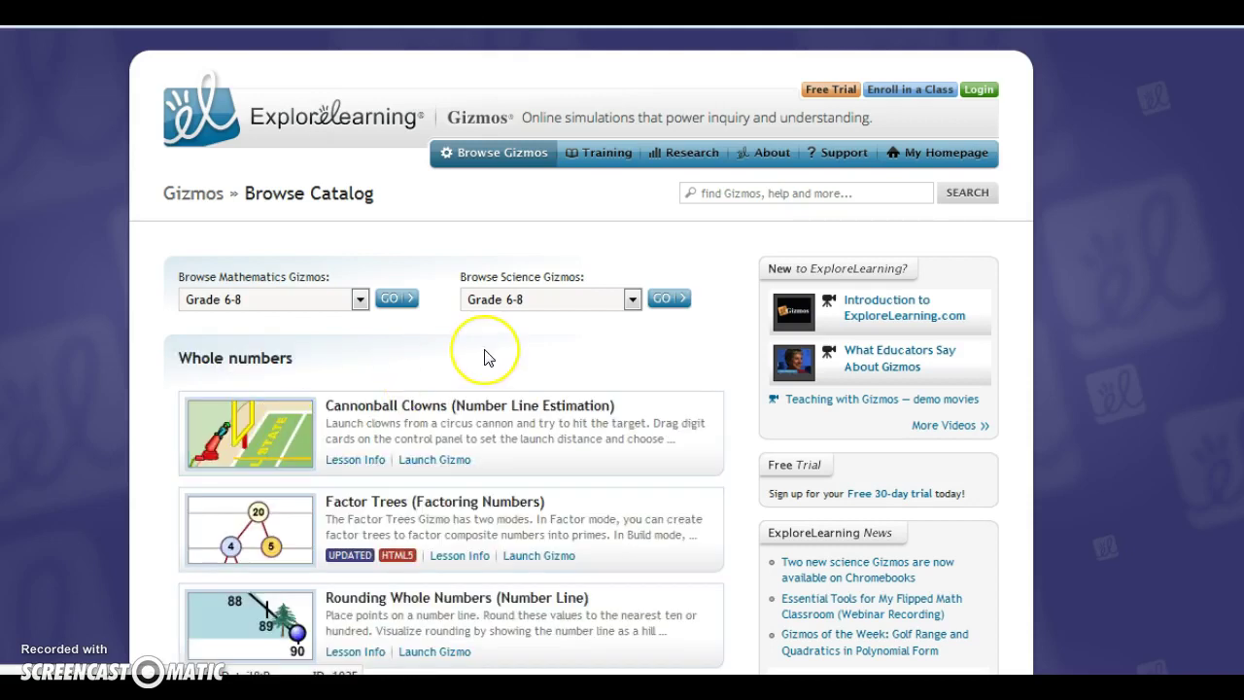
pyautogui.scroll(-1, 484, 355)
pyautogui.scroll(-2, 484, 355)
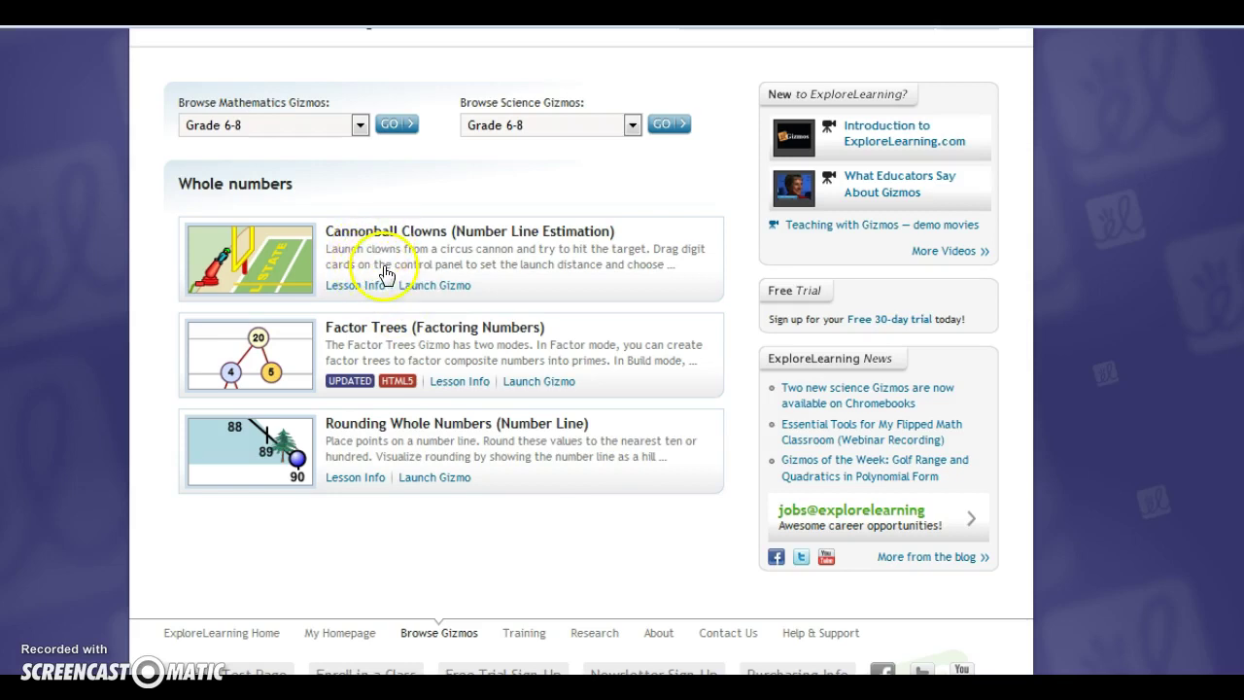
pyautogui.click(364, 253)
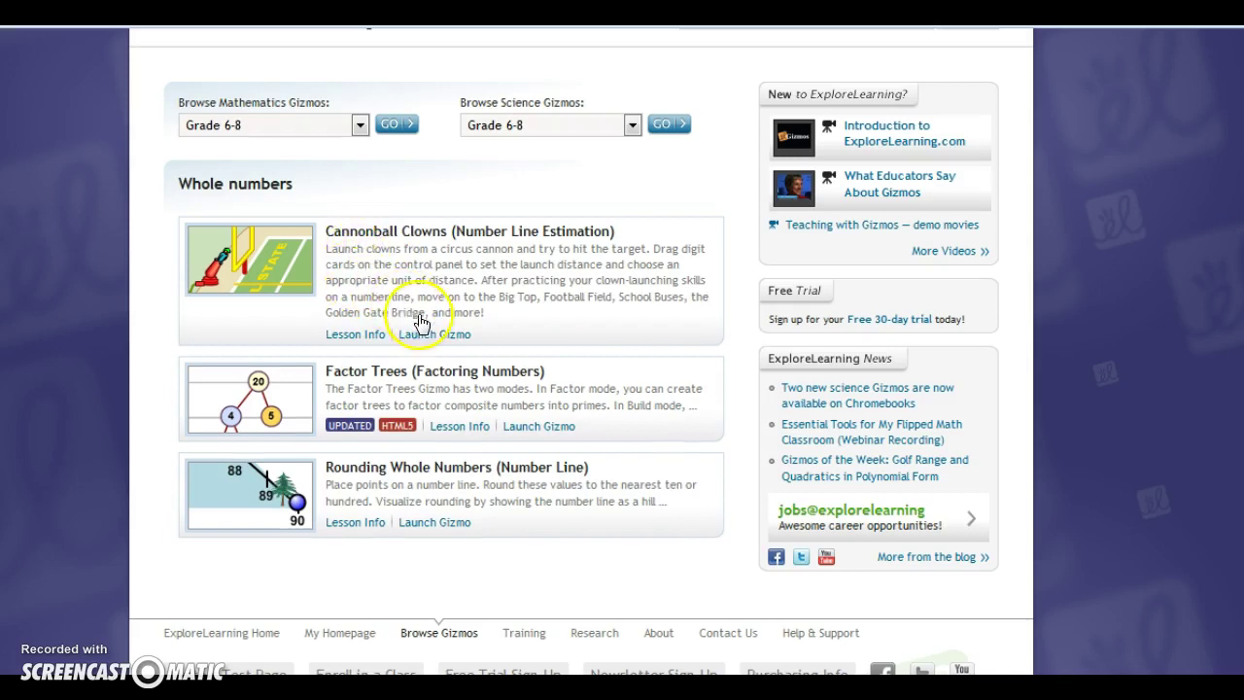
# Step: Open the Cannonball Clowns lesson info page and scroll through its objectives, vocabulary and materials
pyautogui.click(356, 334)
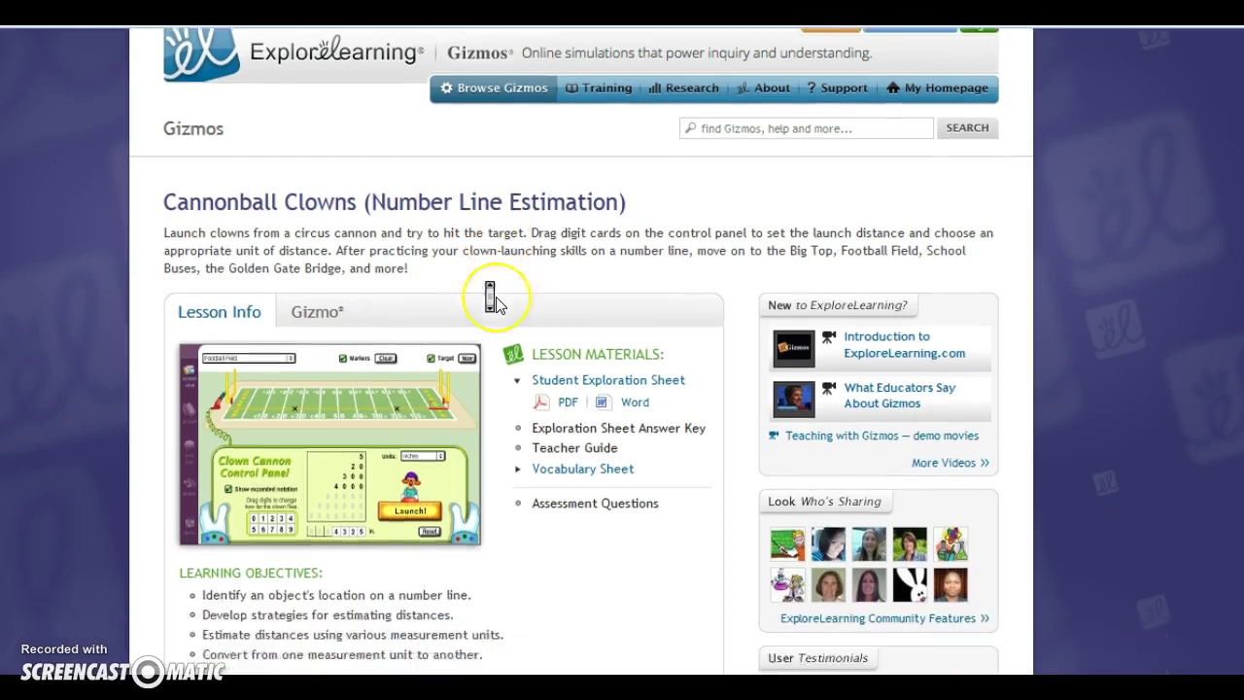
pyautogui.scroll(-2, 494, 294)
pyautogui.click(602, 233)
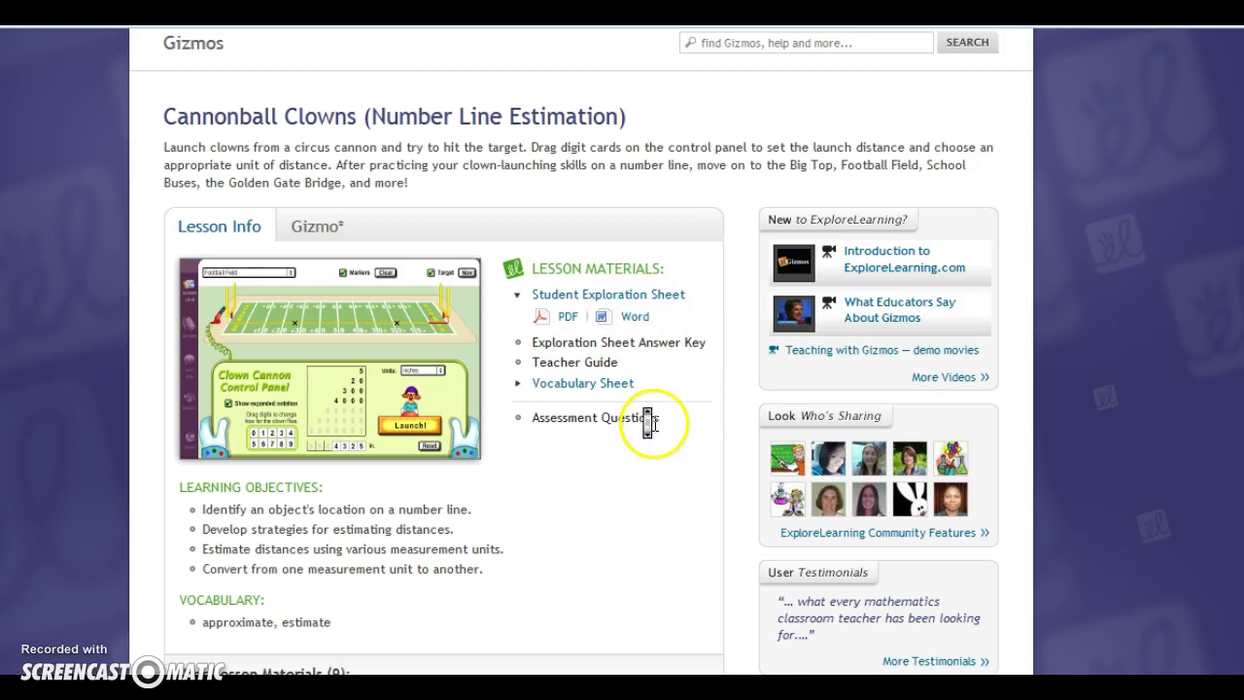
pyautogui.scroll(-1, 603, 432)
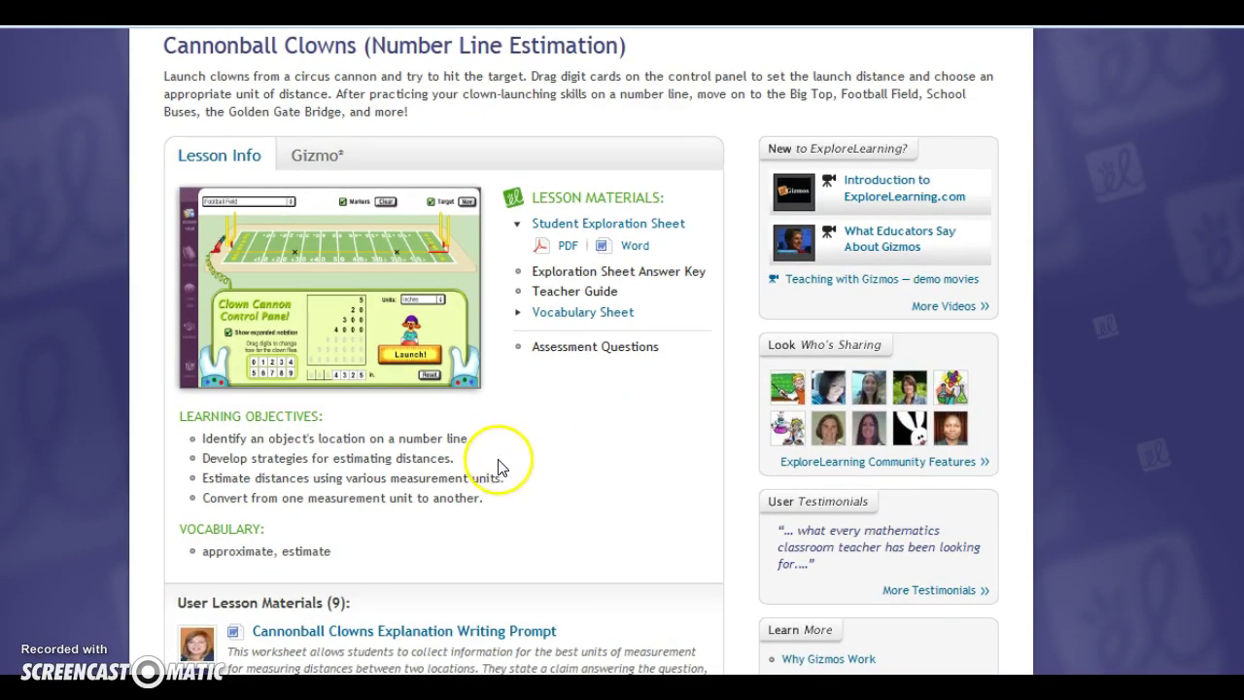
pyautogui.scroll(-2, 570, 452)
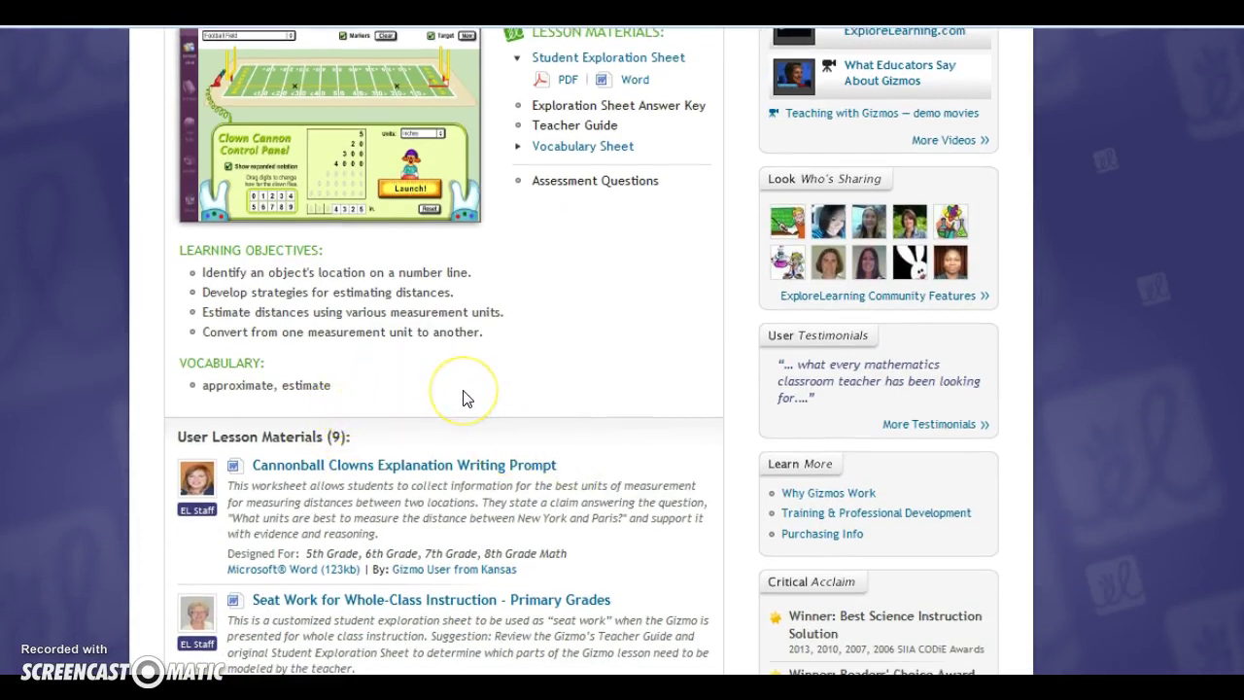
pyautogui.scroll(-2, 457, 391)
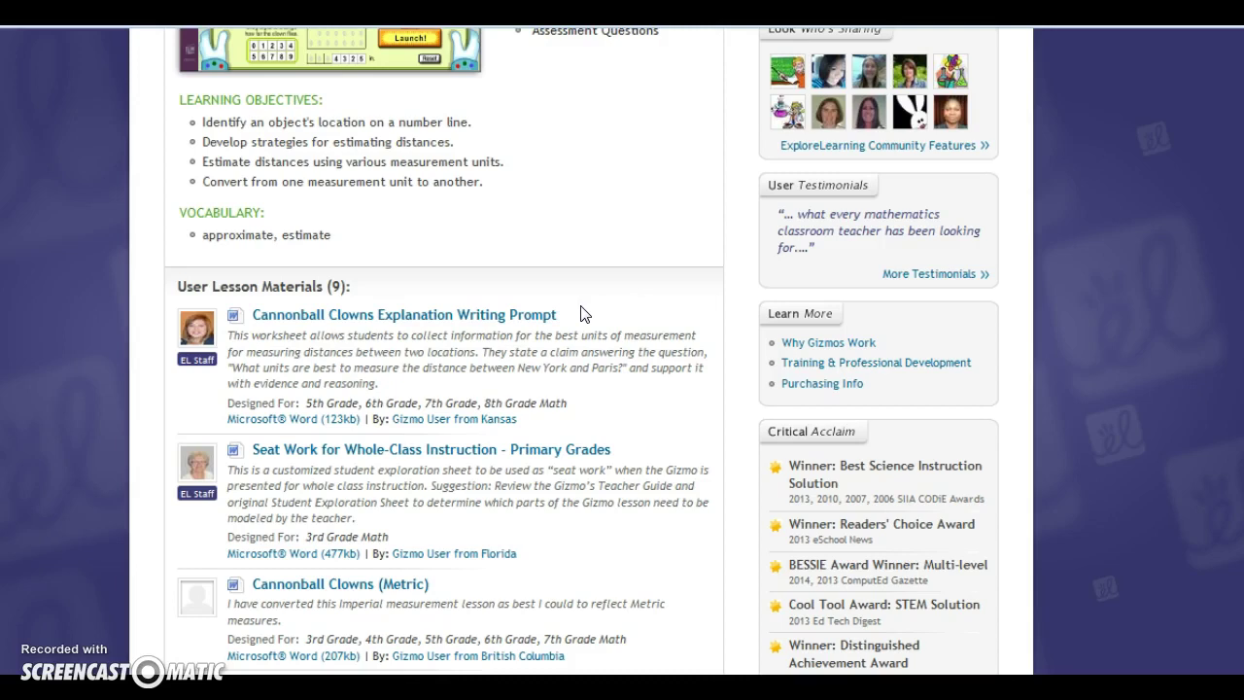
pyautogui.scroll(3, 584, 314)
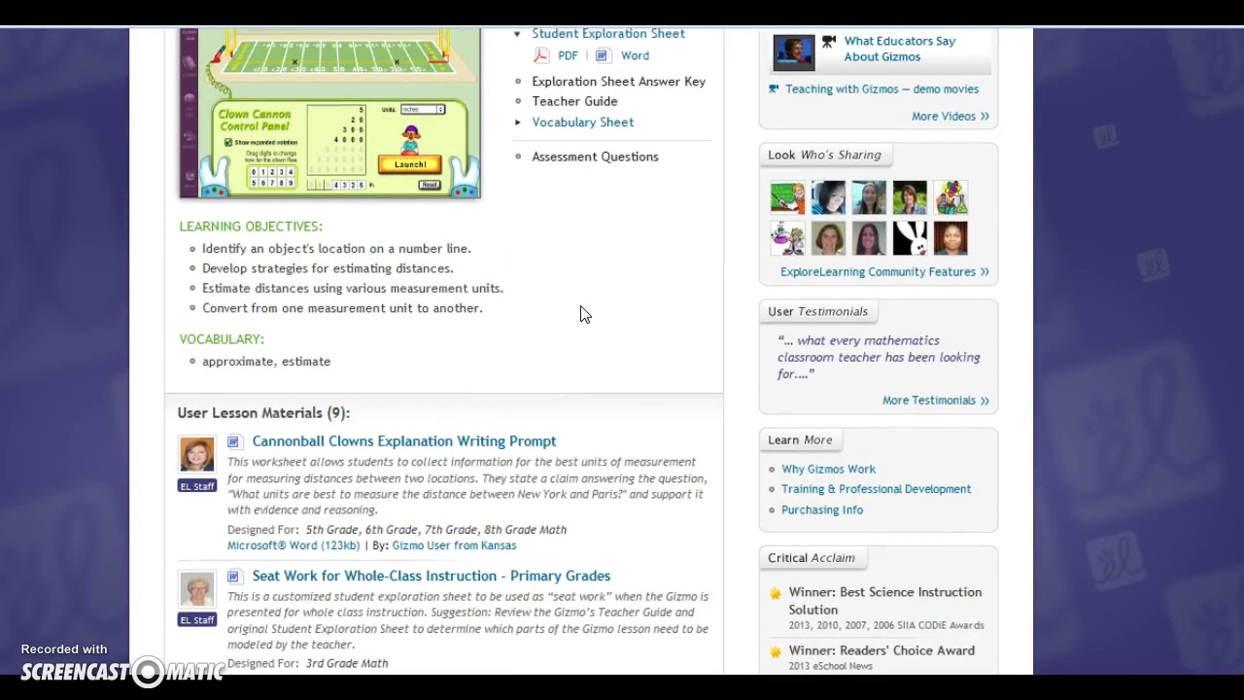
pyautogui.scroll(5, 583, 314)
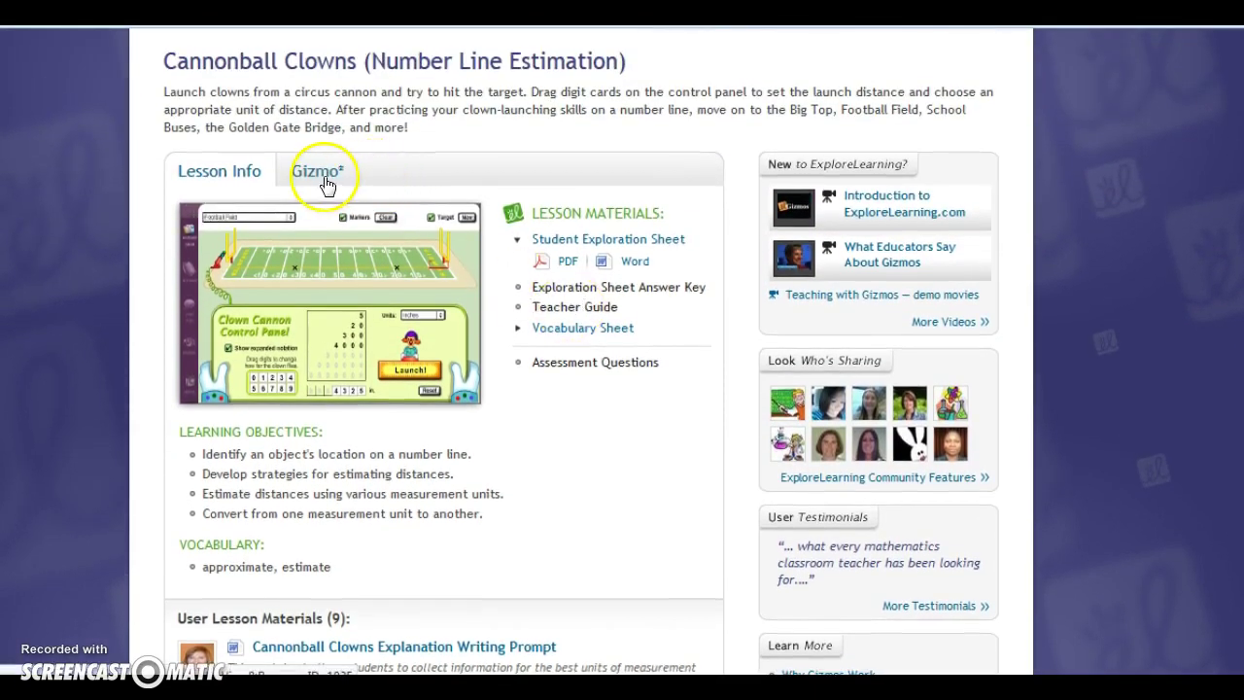
pyautogui.click(325, 181)
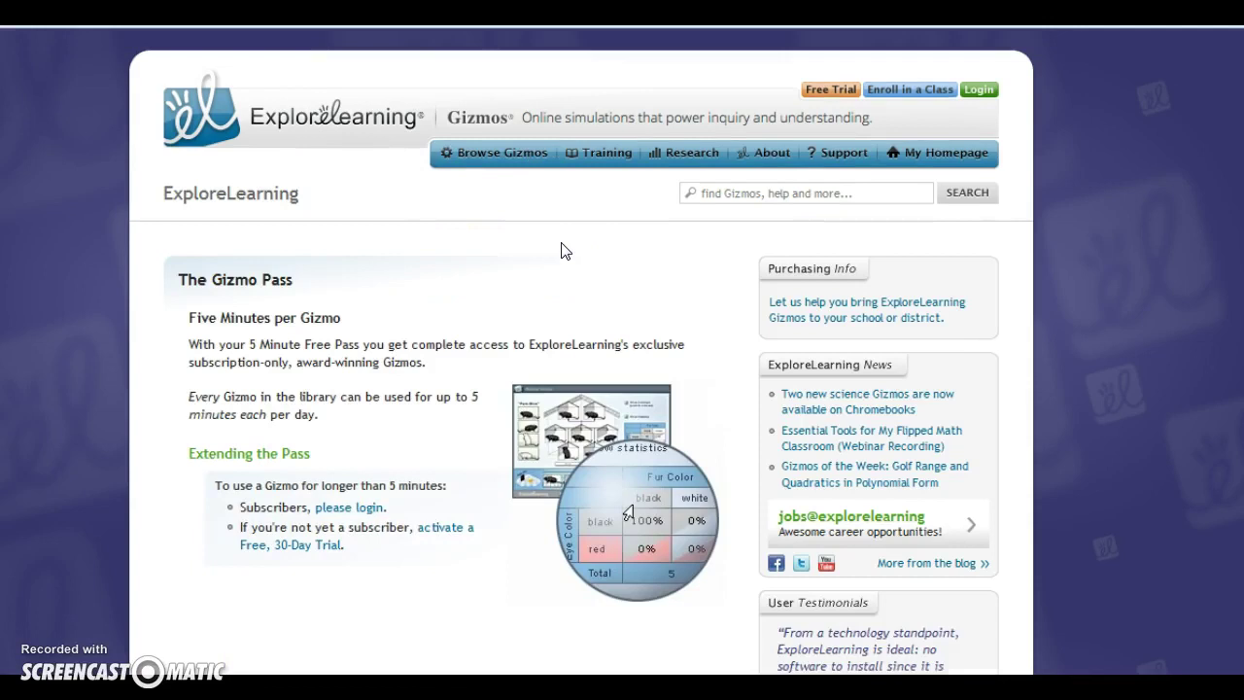
pyautogui.scroll(-2, 565, 251)
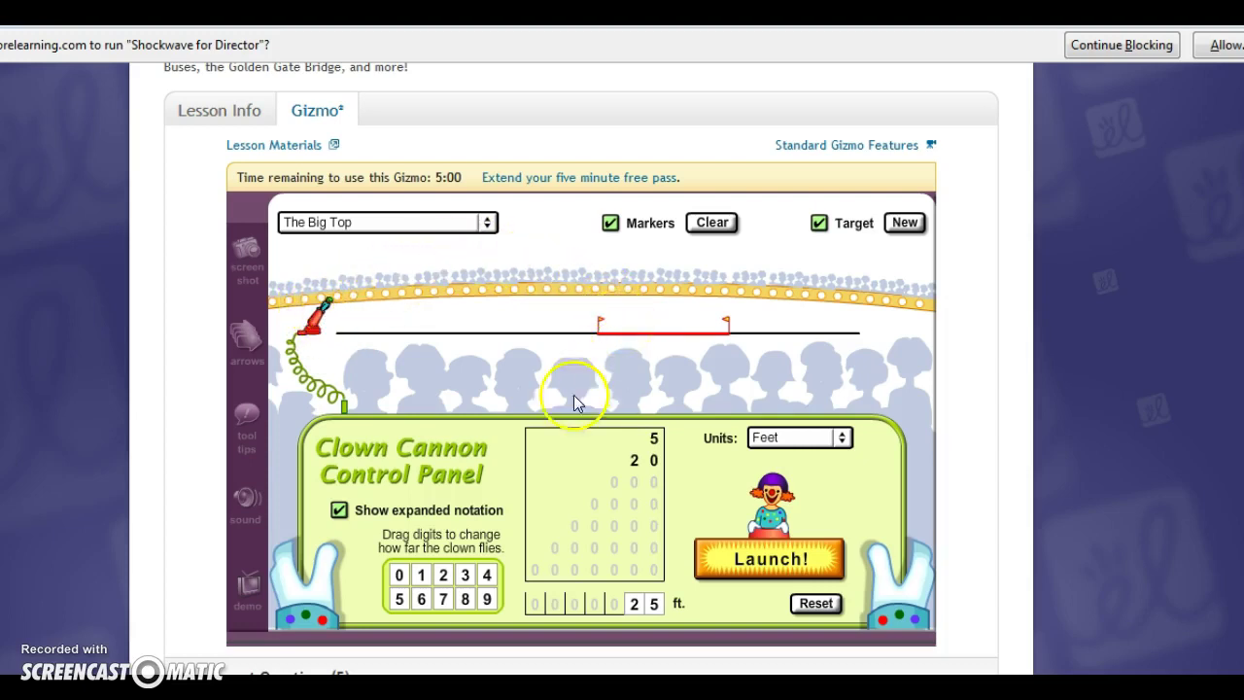
# Step: Keep the units in Feet and switch the scene to Number Line (0 - 100)
pyautogui.click(844, 440)
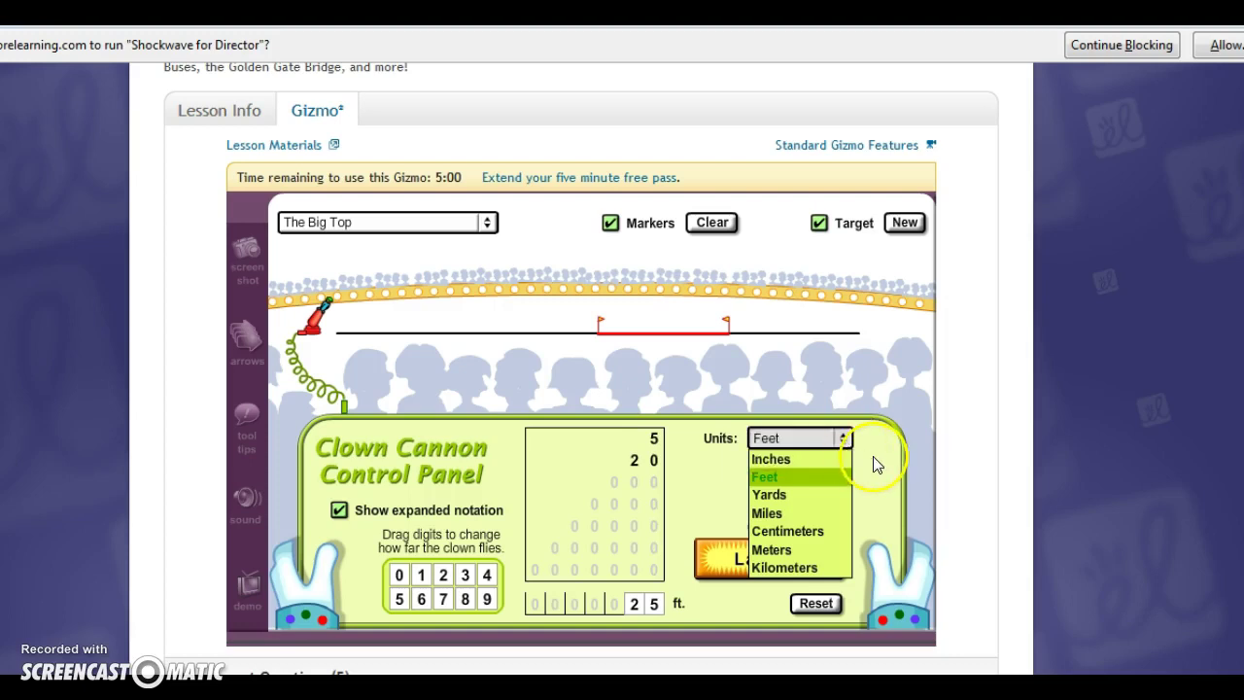
pyautogui.click(866, 464)
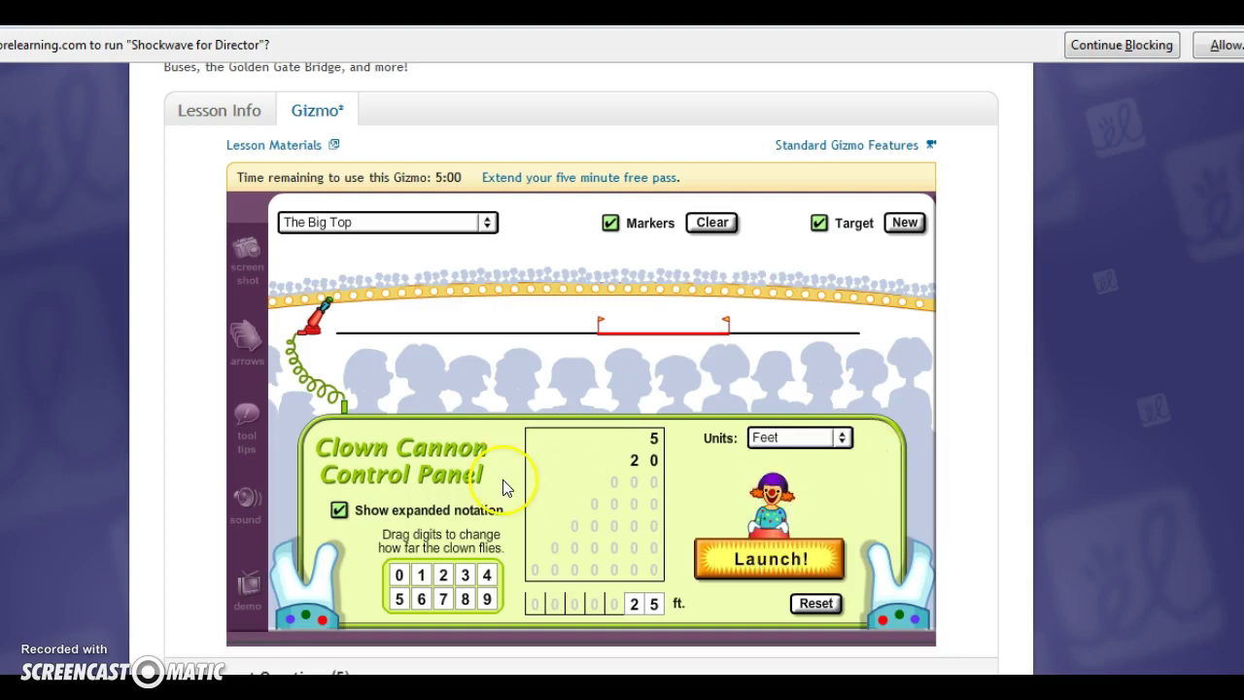
pyautogui.click(487, 224)
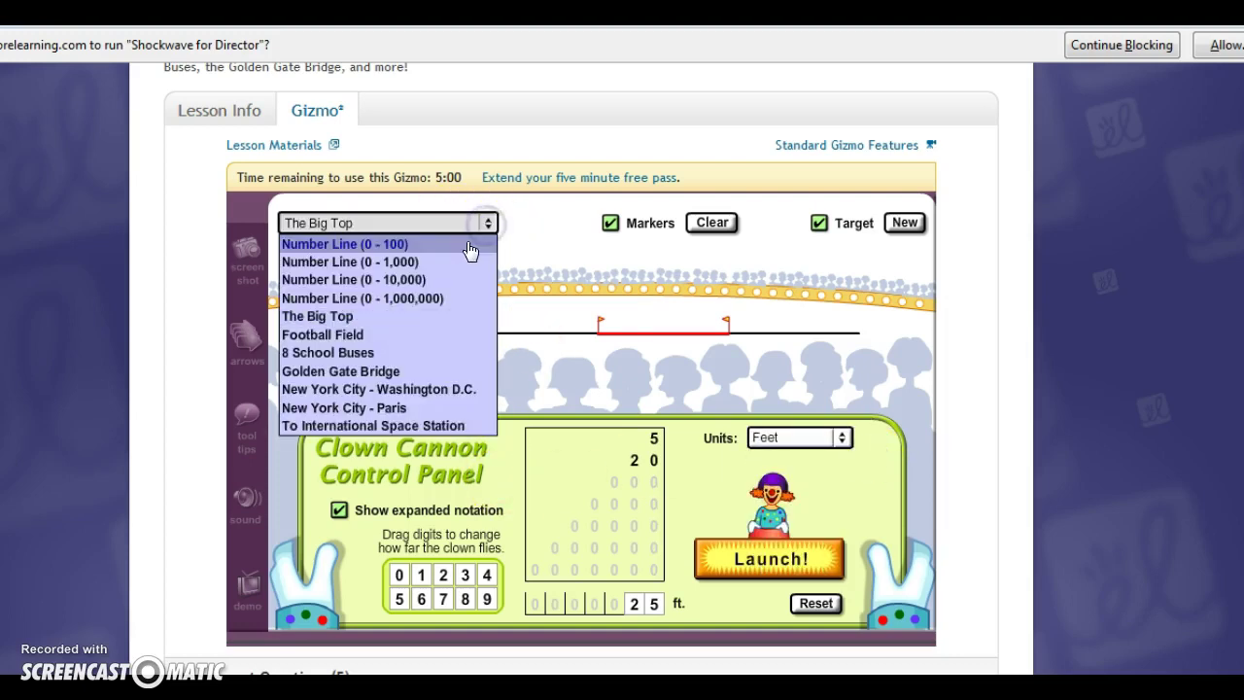
pyautogui.click(468, 250)
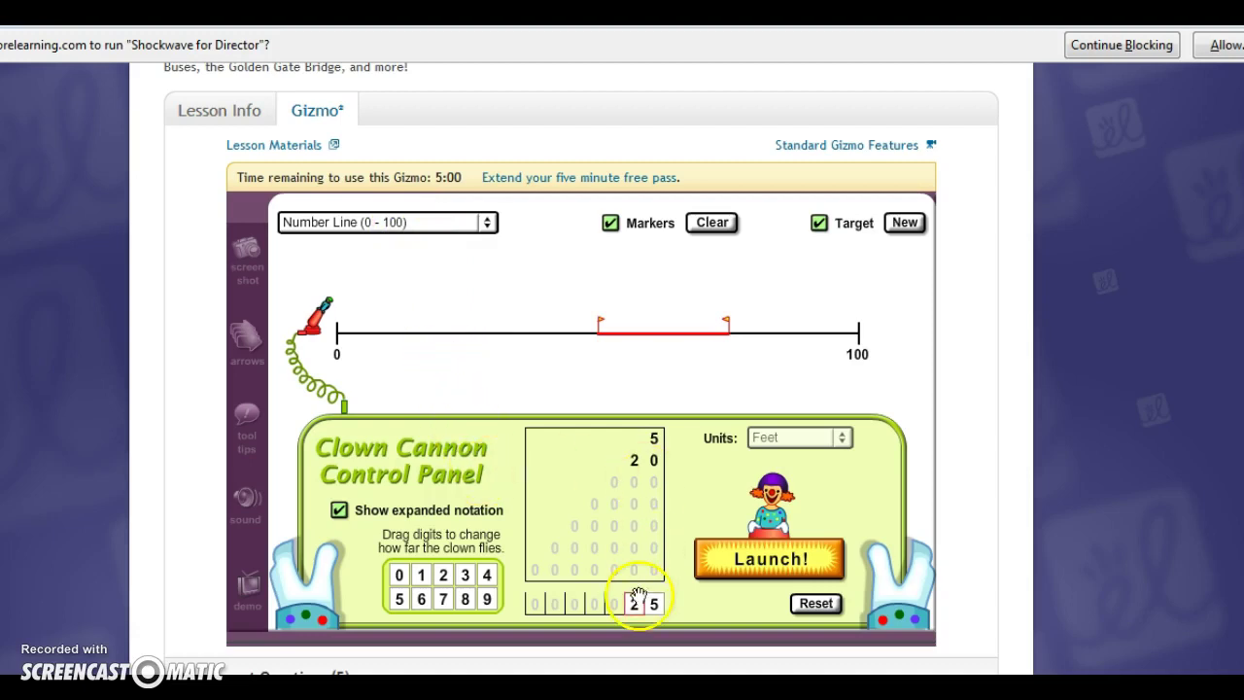
# Step: Clear the 25 distance, enter 10, and launch the clown to 10
pyautogui.moveTo(637, 595); pyautogui.dragTo(444, 574)
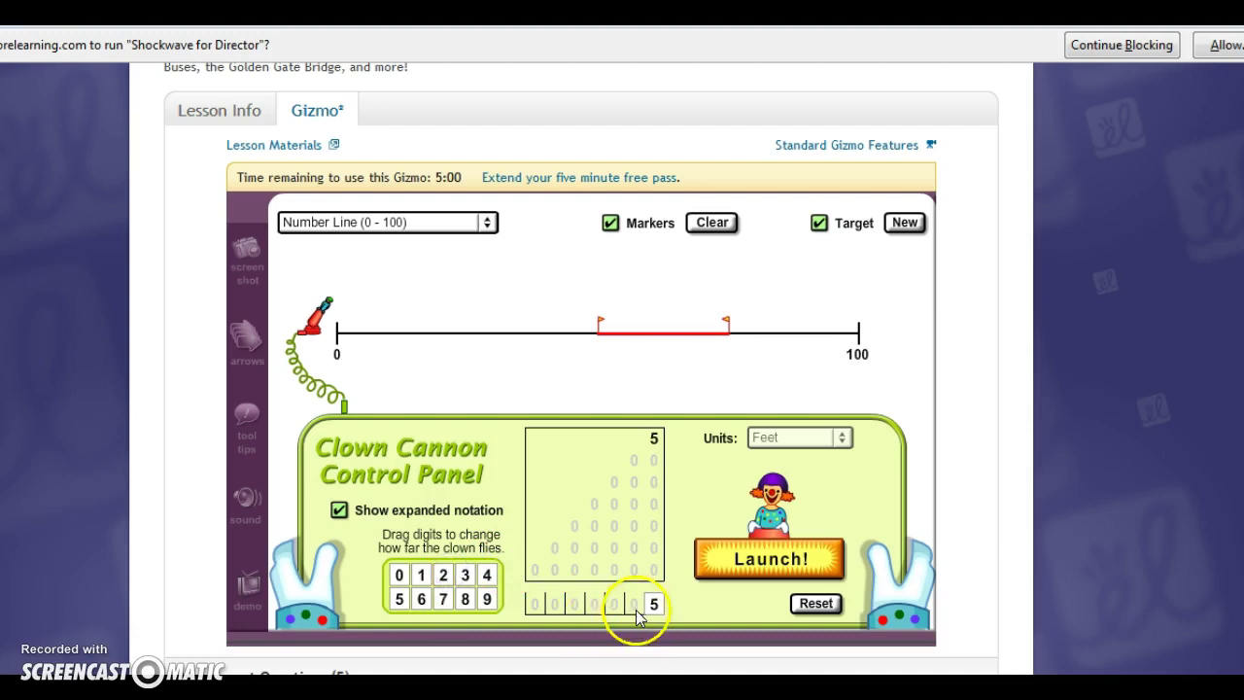
pyautogui.moveTo(653, 603); pyautogui.dragTo(404, 596)
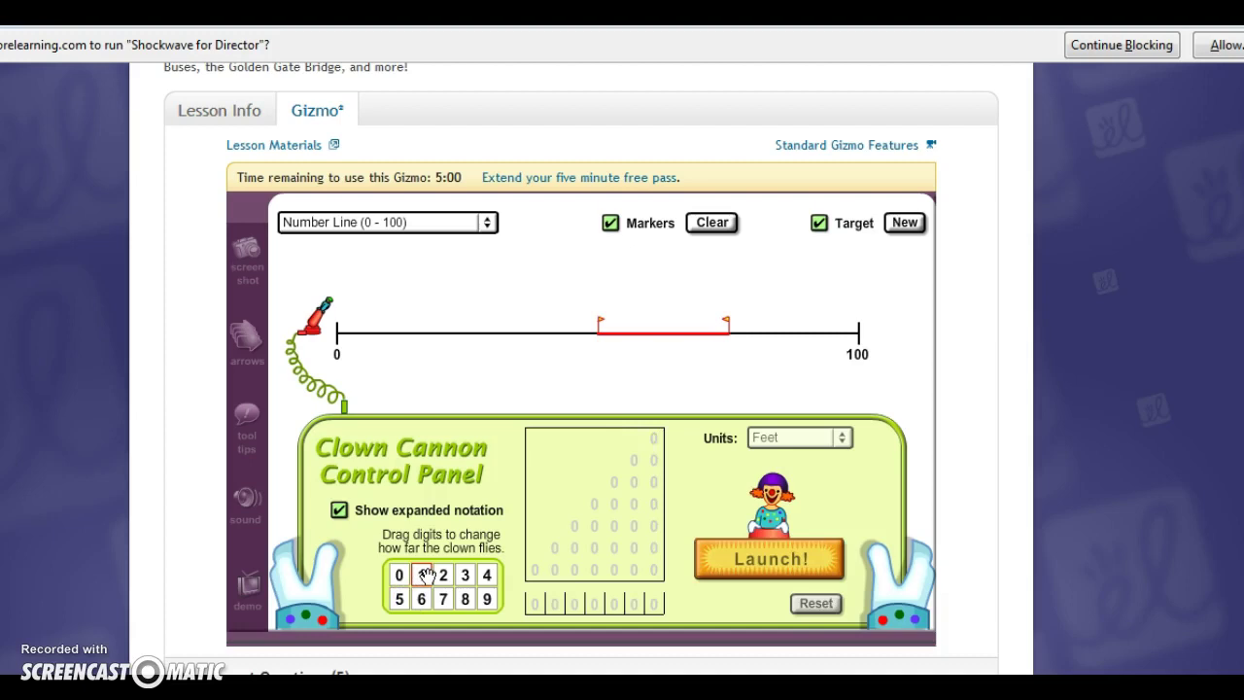
pyautogui.moveTo(427, 576); pyautogui.dragTo(636, 604)
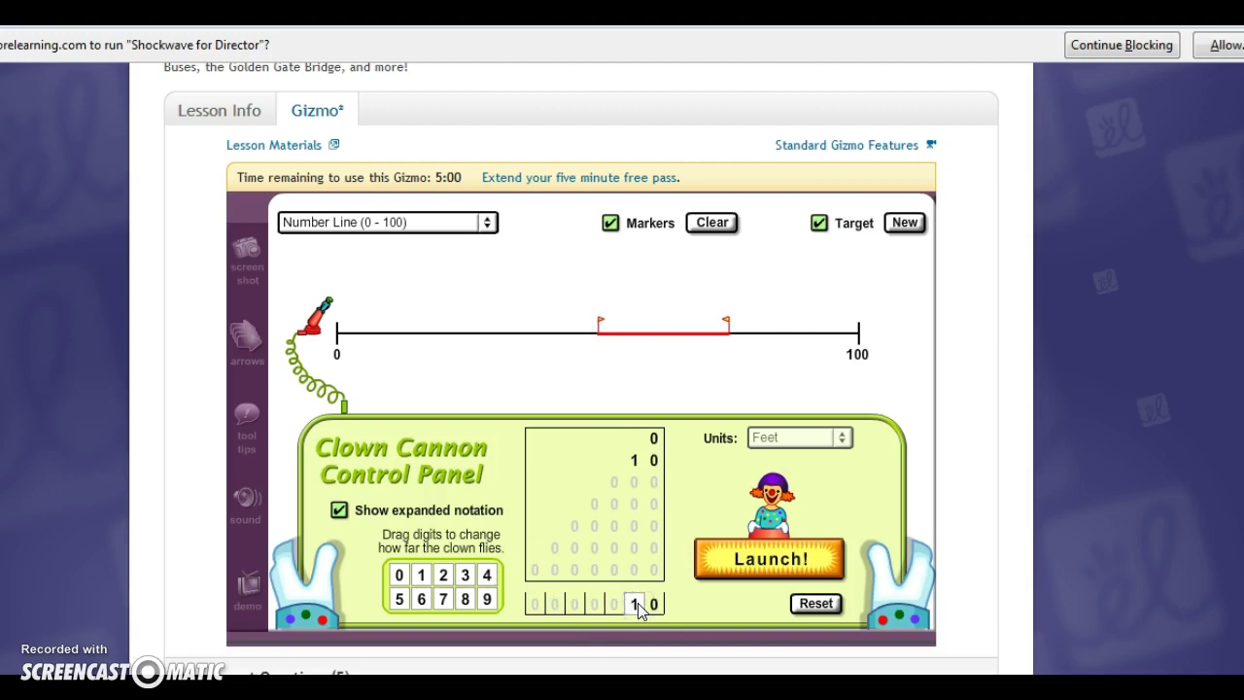
pyautogui.click(637, 609)
pyautogui.moveTo(637, 608)
pyautogui.mouseDown()
pyautogui.moveTo(653, 605)
pyautogui.moveTo(639, 608)
pyautogui.mouseUp()
pyautogui.click(657, 464)
pyautogui.click(689, 490)
pyautogui.click(727, 562)
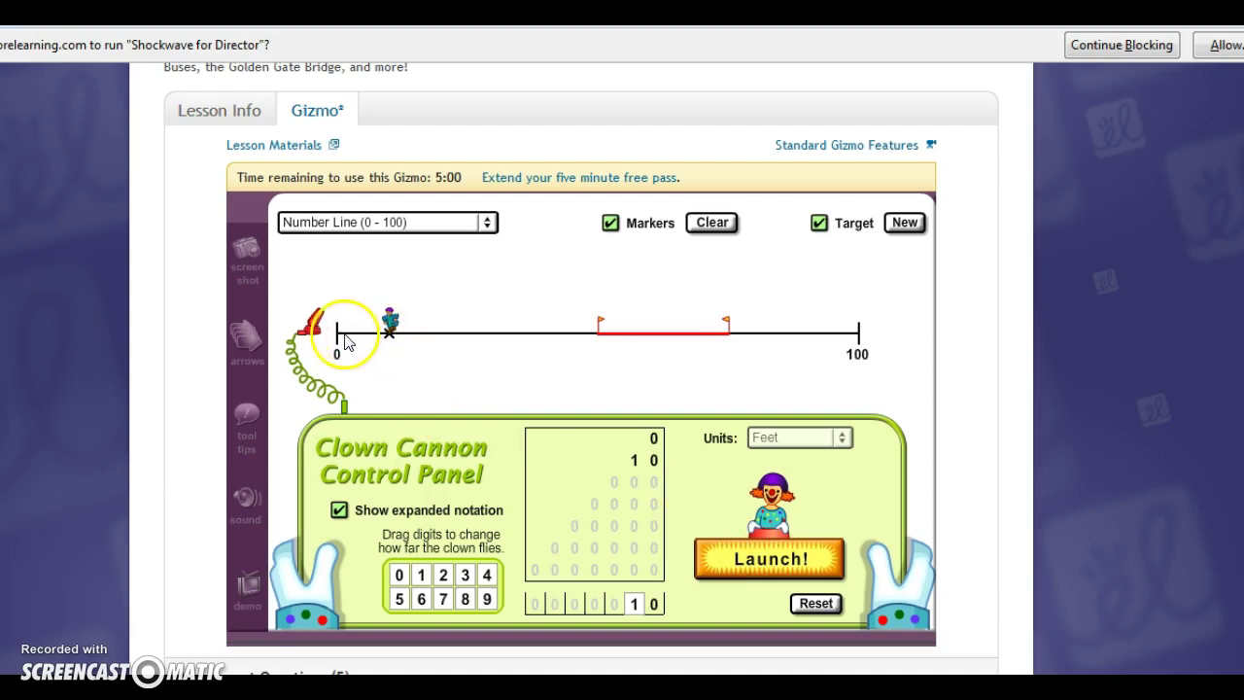
# Step: Set the distance to 20 by placing a 2 in the tens place
pyautogui.click(389, 333)
pyautogui.click(339, 340)
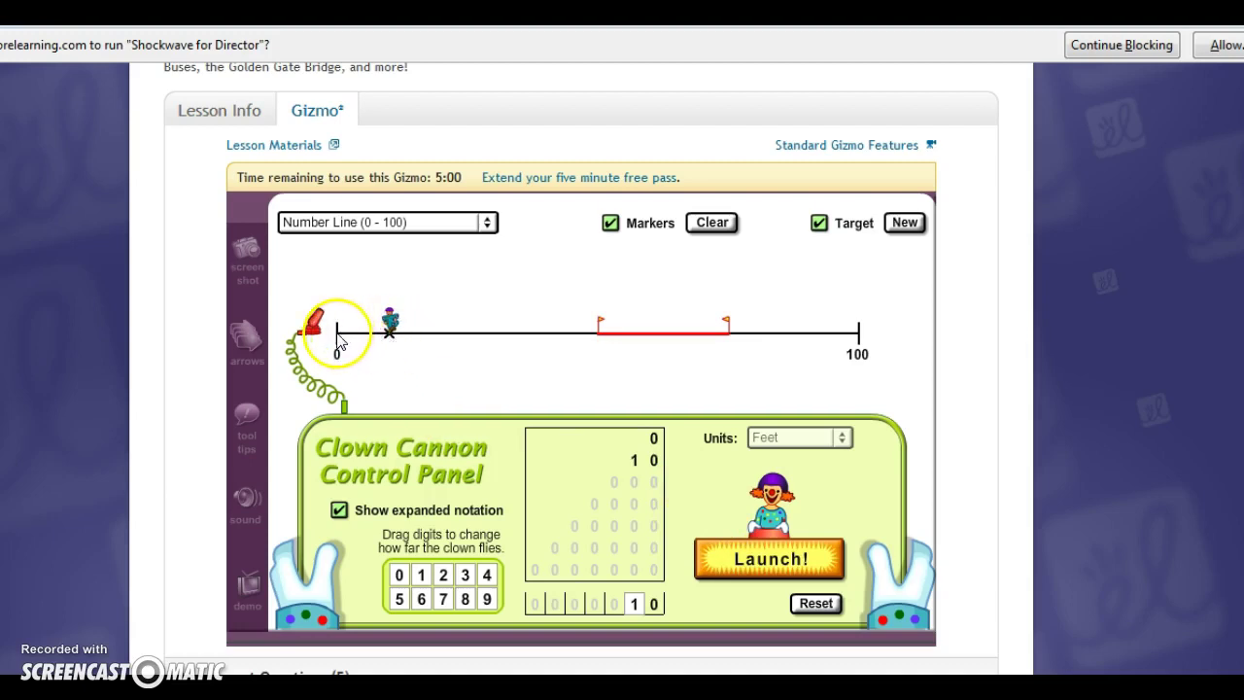
pyautogui.click(392, 340)
pyautogui.moveTo(589, 445); pyautogui.dragTo(633, 607)
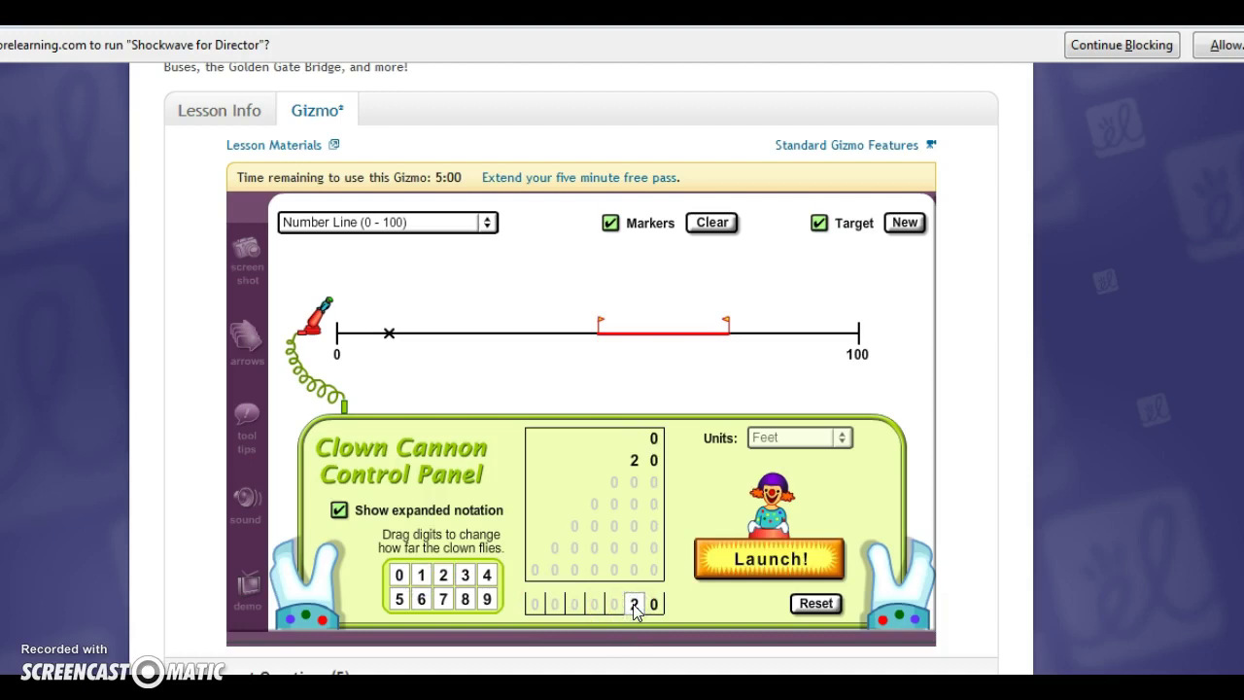
# Step: Launch the clown 20 feet, leaving a second marker near 20
pyautogui.click(740, 561)
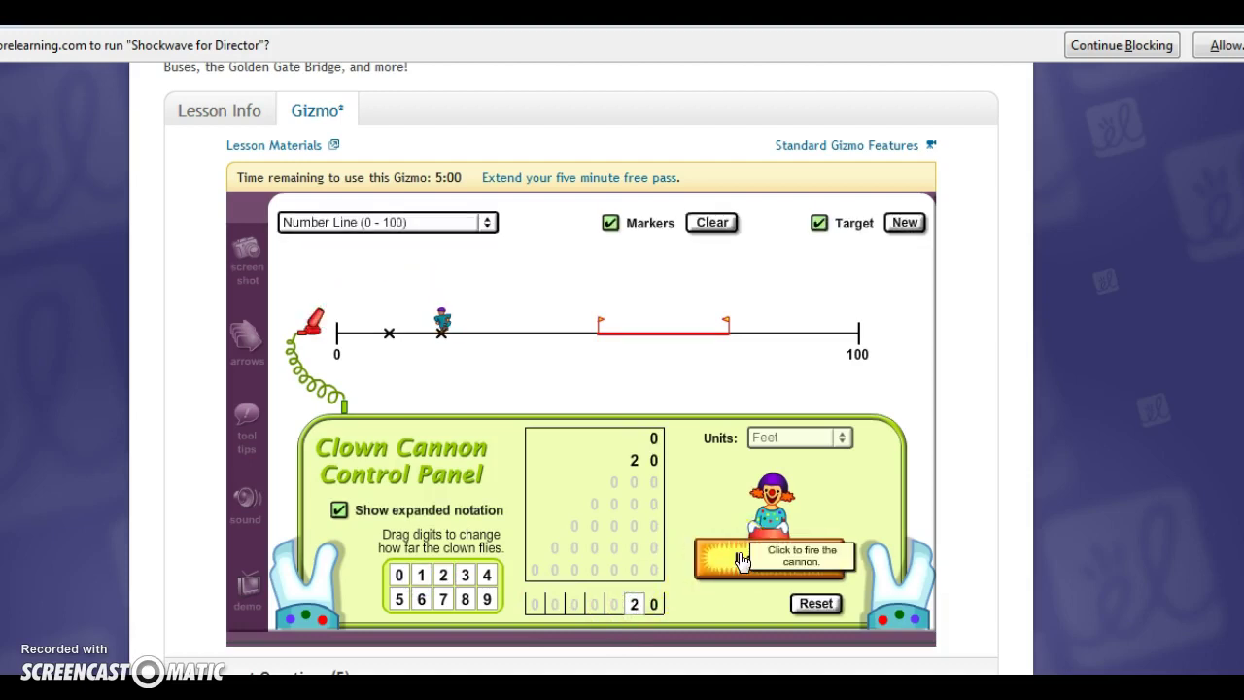
pyautogui.click(720, 521)
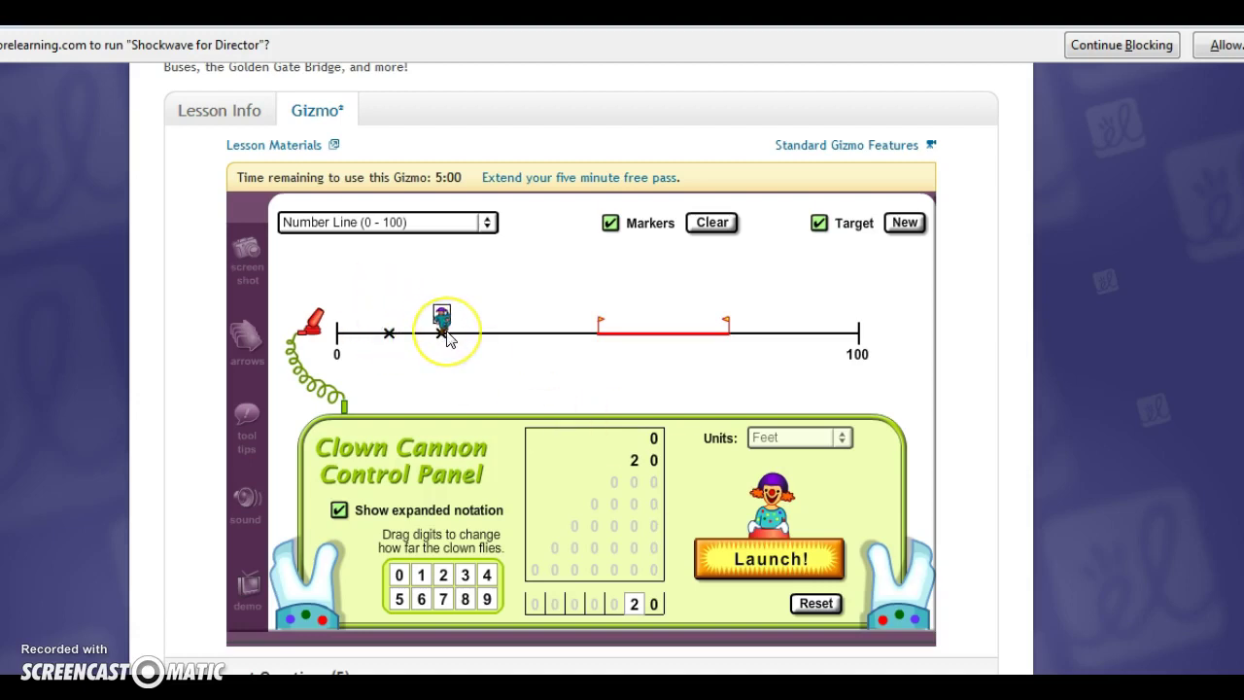
pyautogui.moveTo(456, 331)
pyautogui.mouseDown()
pyautogui.moveTo(674, 341)
pyautogui.moveTo(616, 352)
pyautogui.moveTo(731, 315)
pyautogui.moveTo(608, 360)
pyautogui.moveTo(740, 364)
pyautogui.mouseUp()
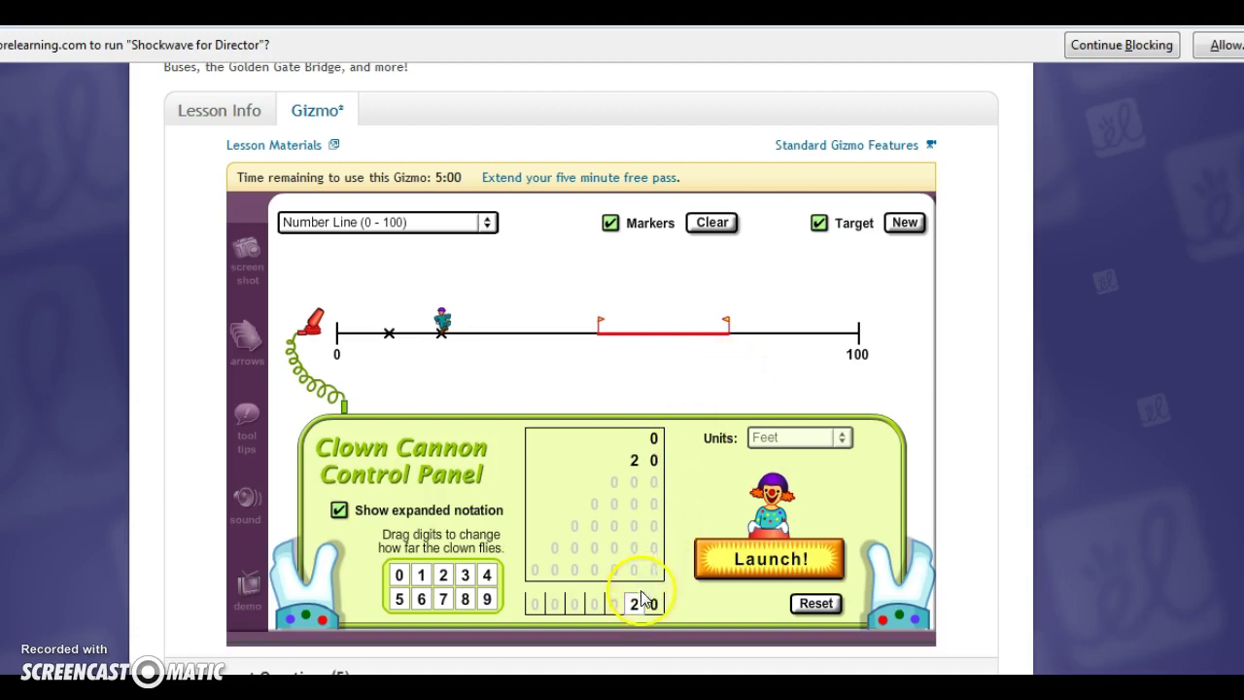
# Step: Change the distance from 20 to 60 and launch the clown into the target
pyautogui.moveTo(636, 603)
pyautogui.mouseDown()
pyautogui.moveTo(433, 605)
pyautogui.moveTo(444, 576)
pyautogui.moveTo(447, 592)
pyautogui.moveTo(543, 566)
pyautogui.moveTo(634, 604)
pyautogui.mouseUp()
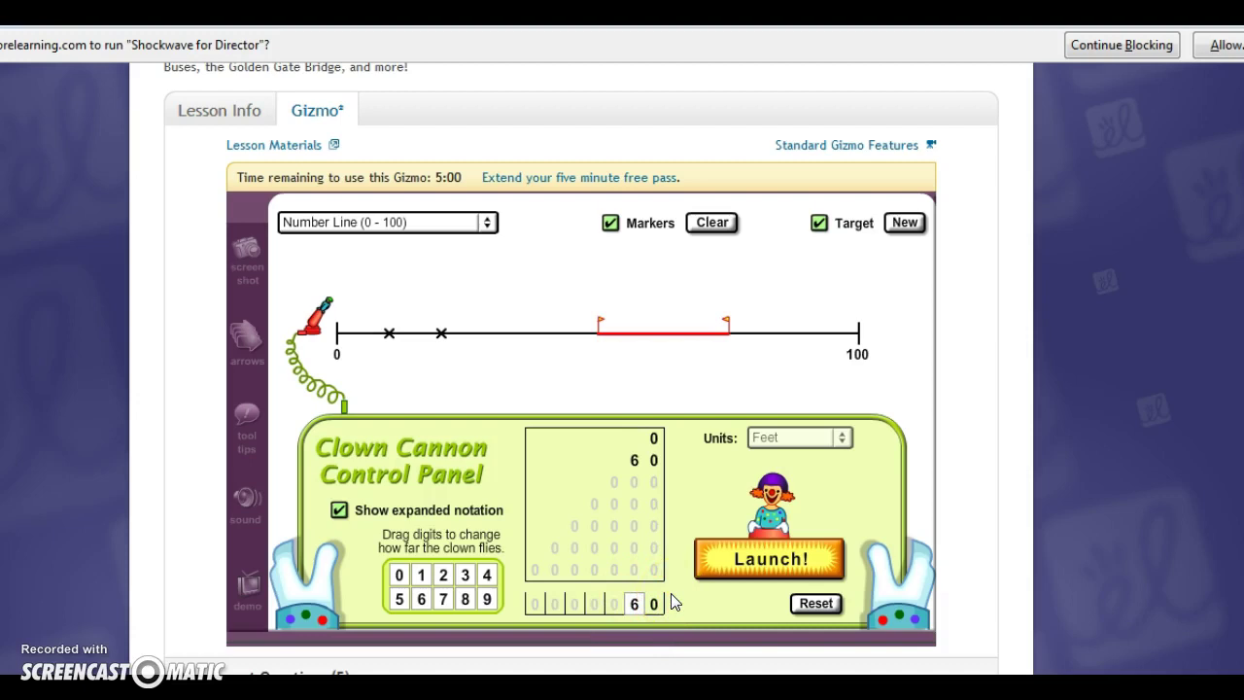
pyautogui.click(717, 564)
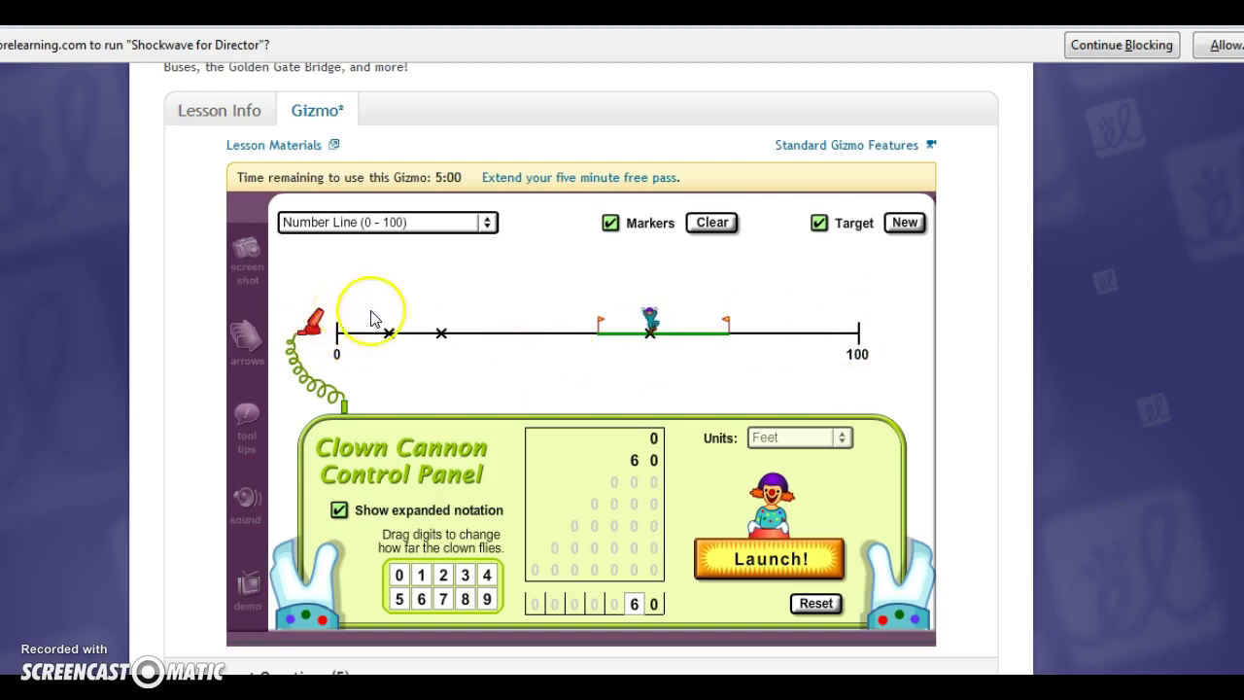
# Step: Set the distance to 1 and launch, then change it to 2 and launch again
pyautogui.moveTo(635, 603)
pyautogui.mouseDown()
pyautogui.moveTo(422, 598)
pyautogui.moveTo(536, 587)
pyautogui.moveTo(653, 603)
pyautogui.mouseUp()
pyautogui.click(745, 578)
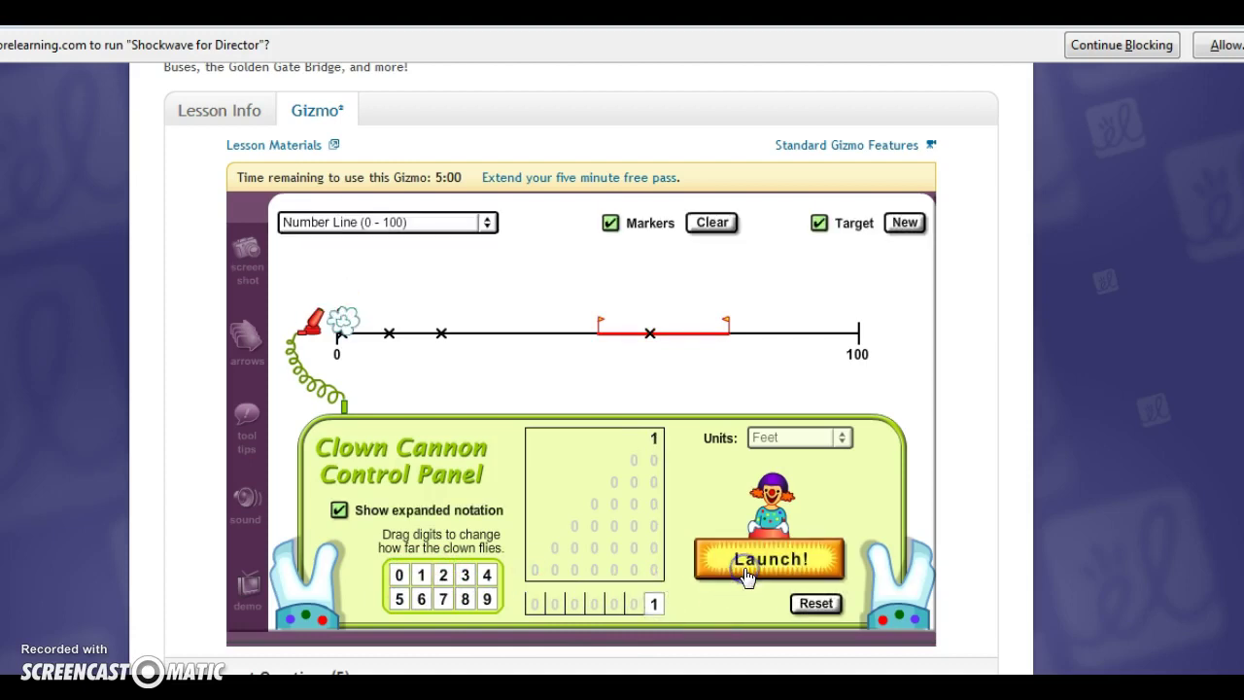
pyautogui.moveTo(465, 575); pyautogui.dragTo(653, 603)
pyautogui.click(747, 567)
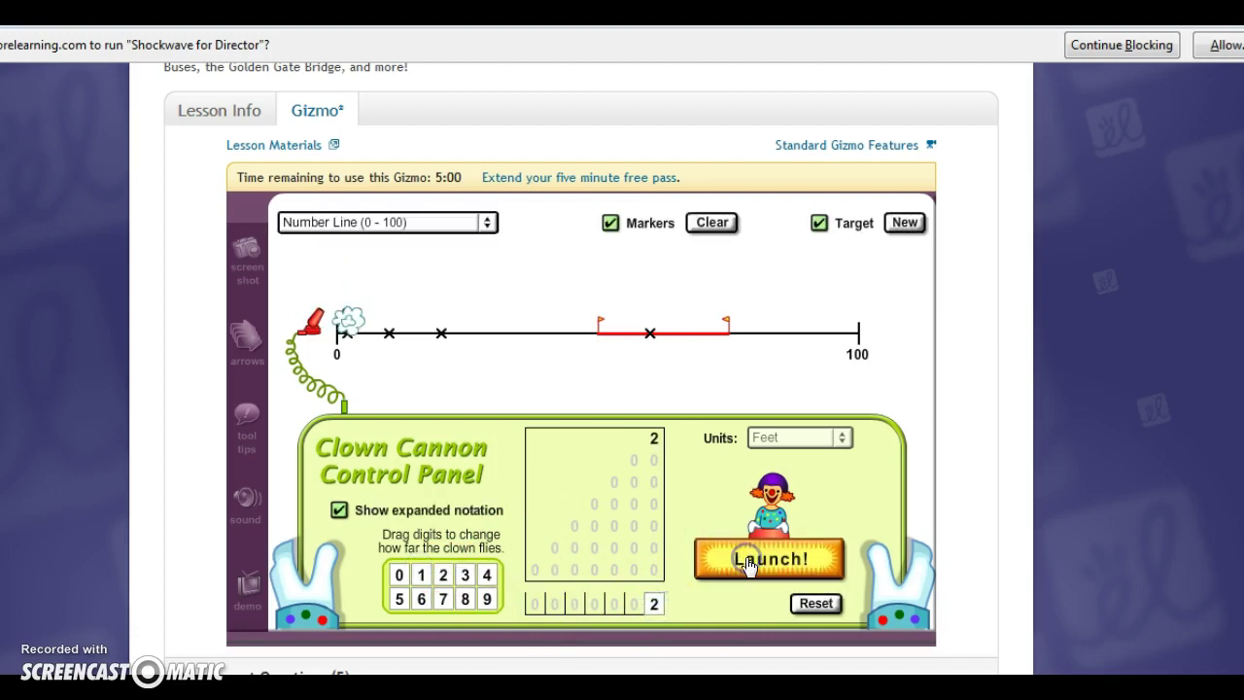